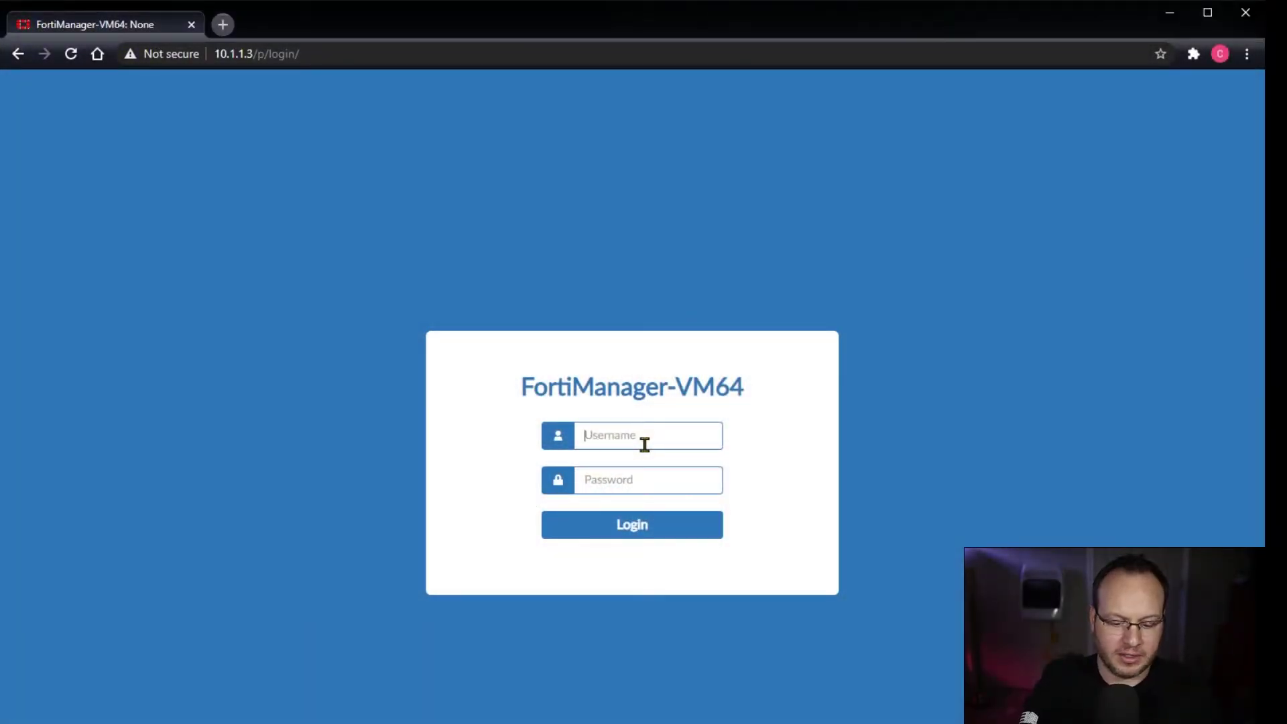
Step: Log in to FortiManager as admin with the account password
{"action": "type", "text": "admin"}
{"action": "key", "text": "Tab"}
{"action": "type", "text": "********"}
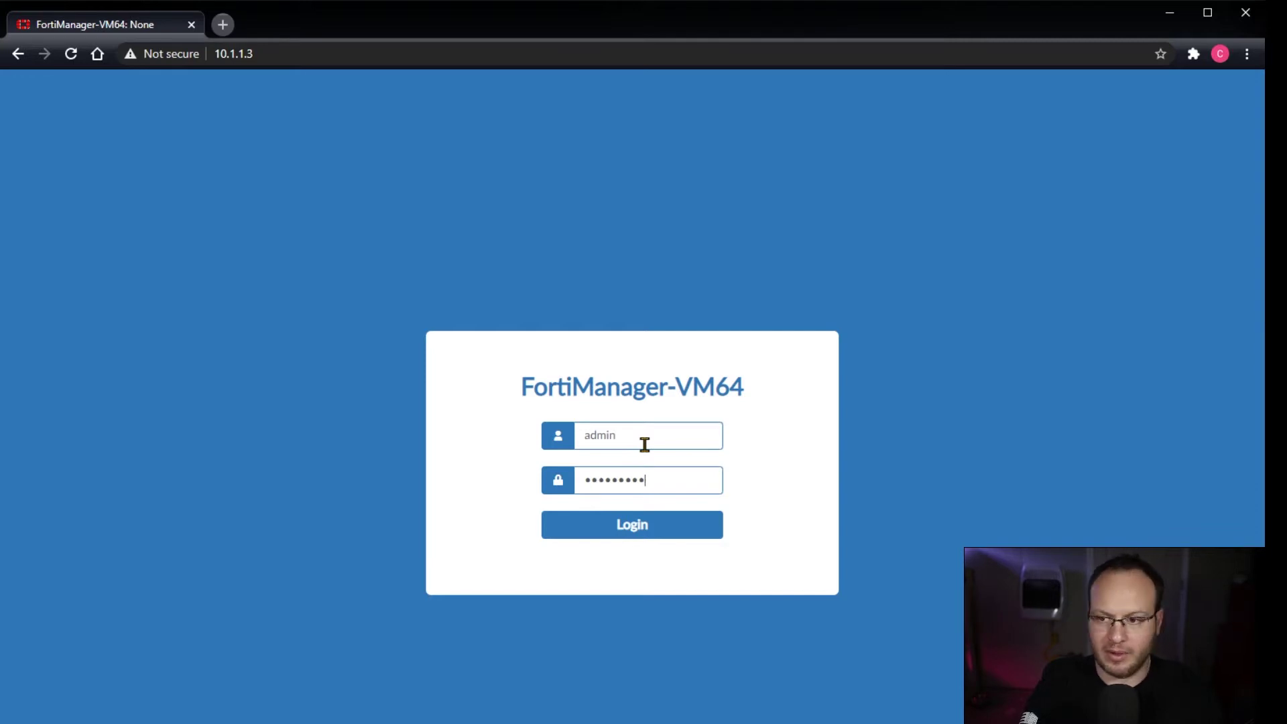
{"action": "key", "text": "Return"}
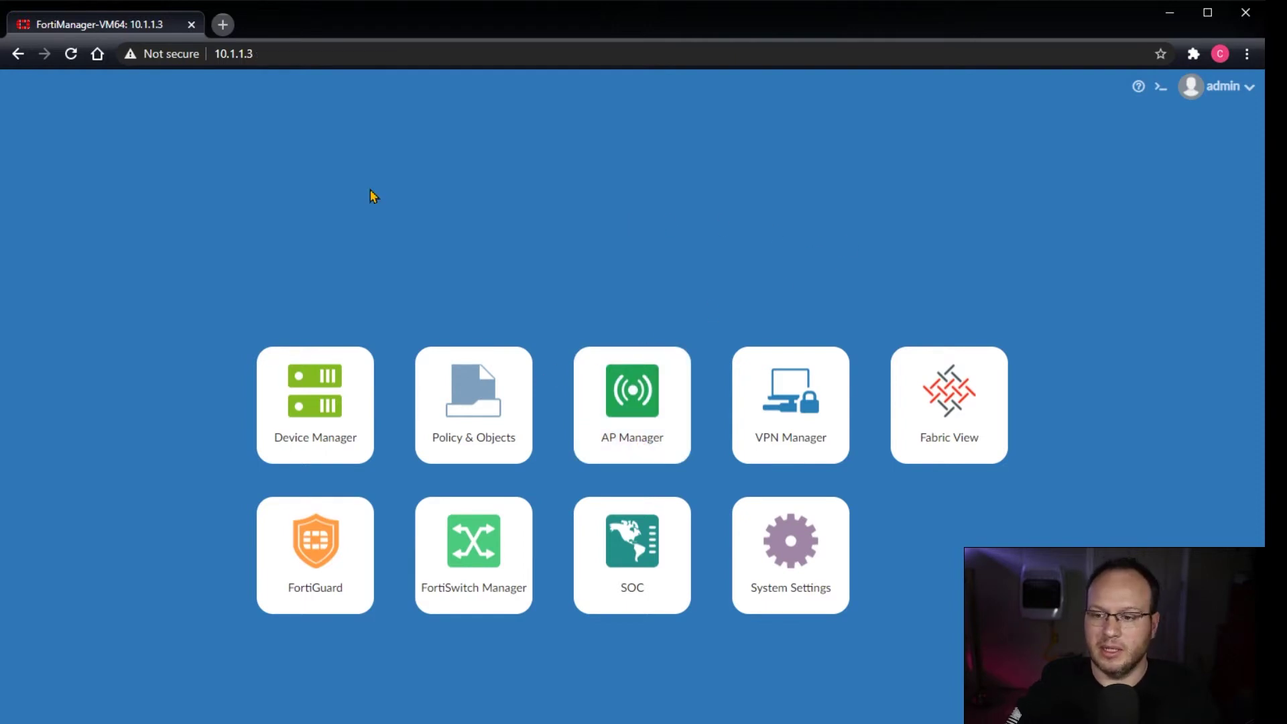
Step: Start adding a model device from Device Manager
{"action": "left_click", "coordinate": [322, 394]}
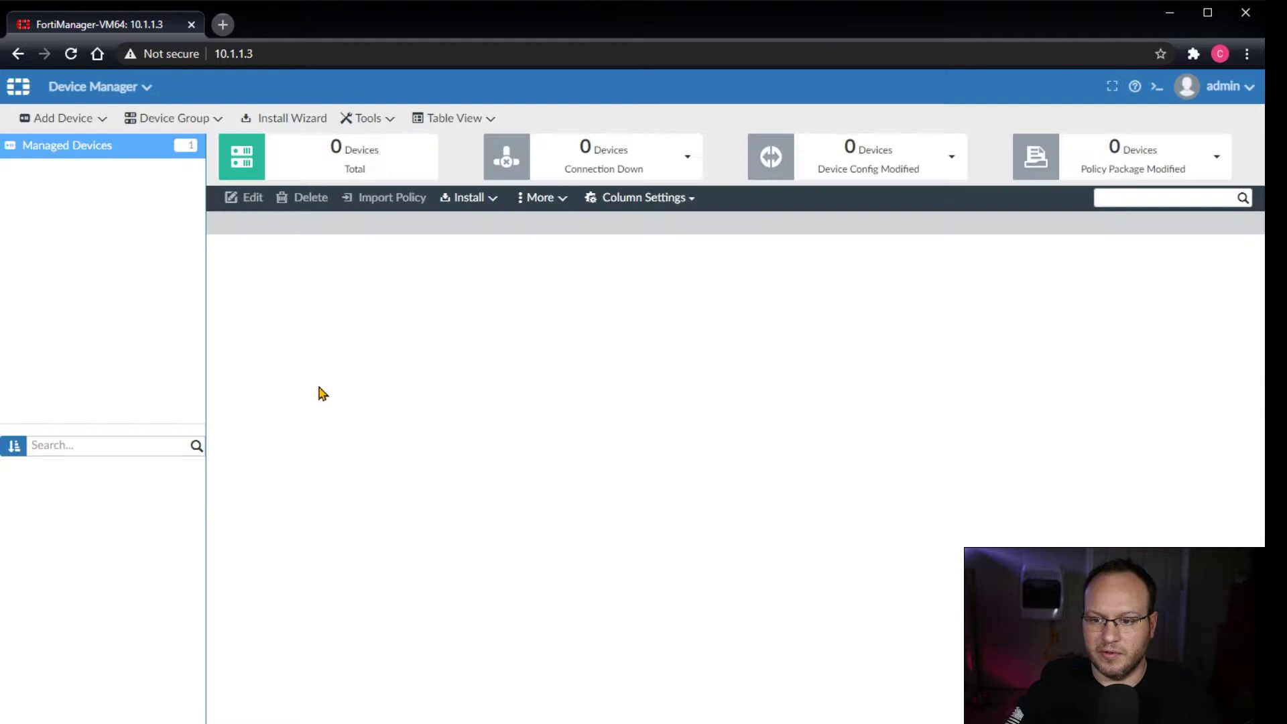
{"action": "left_click", "coordinate": [74, 124]}
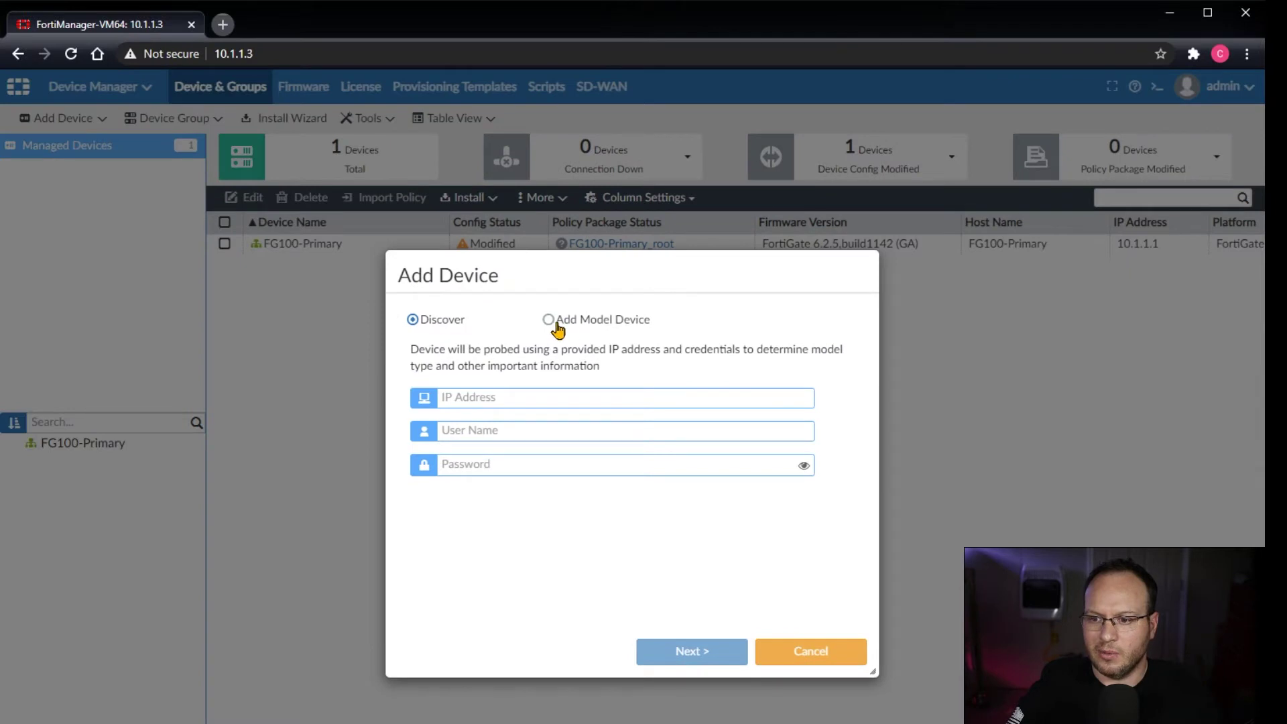
{"action": "left_click", "coordinate": [561, 323]}
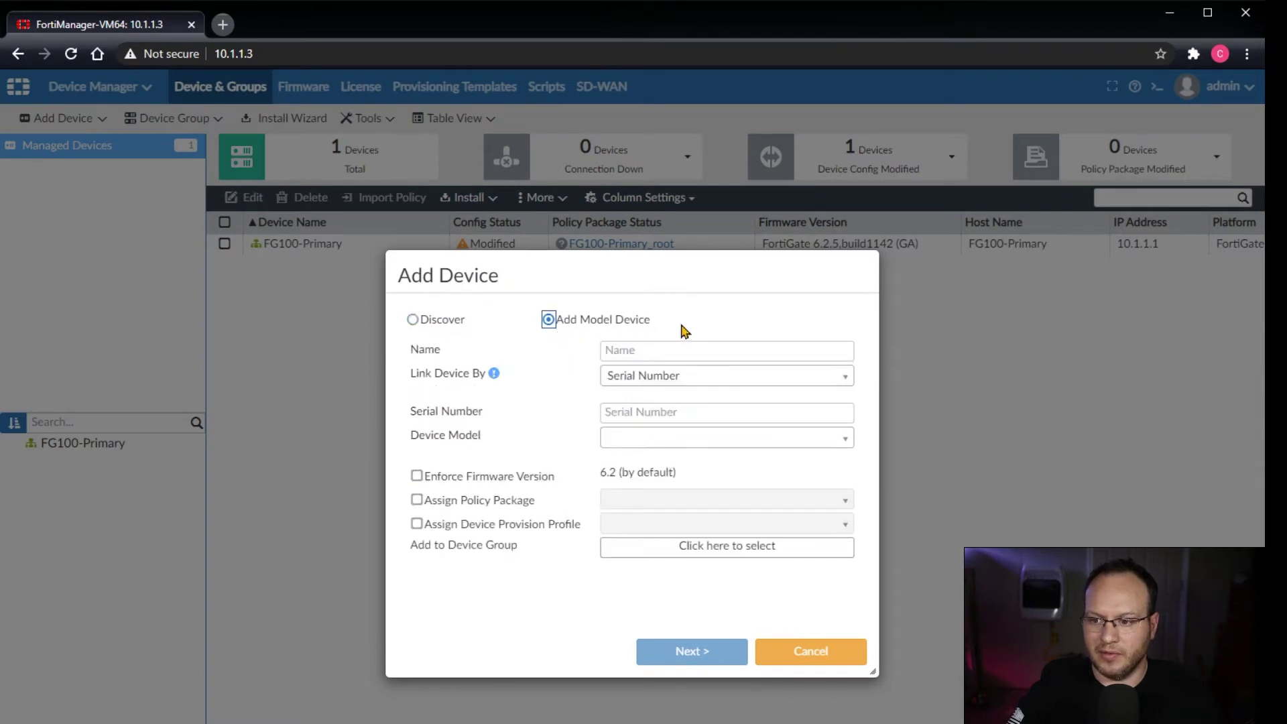
Step: Link the device by pre-shared key, name it 'test' and enter the key
{"action": "left_click", "coordinate": [644, 379]}
{"action": "left_click", "coordinate": [649, 420]}
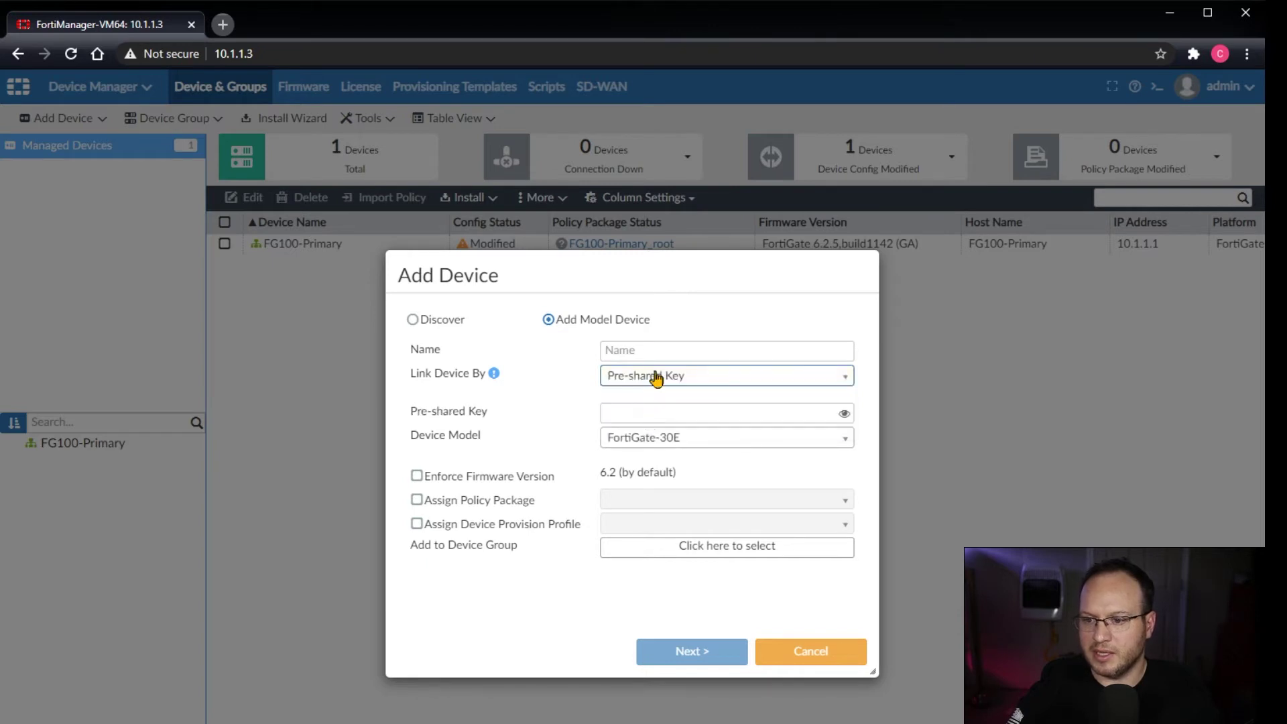
{"action": "left_click", "coordinate": [647, 349]}
{"action": "type", "text": "test"}
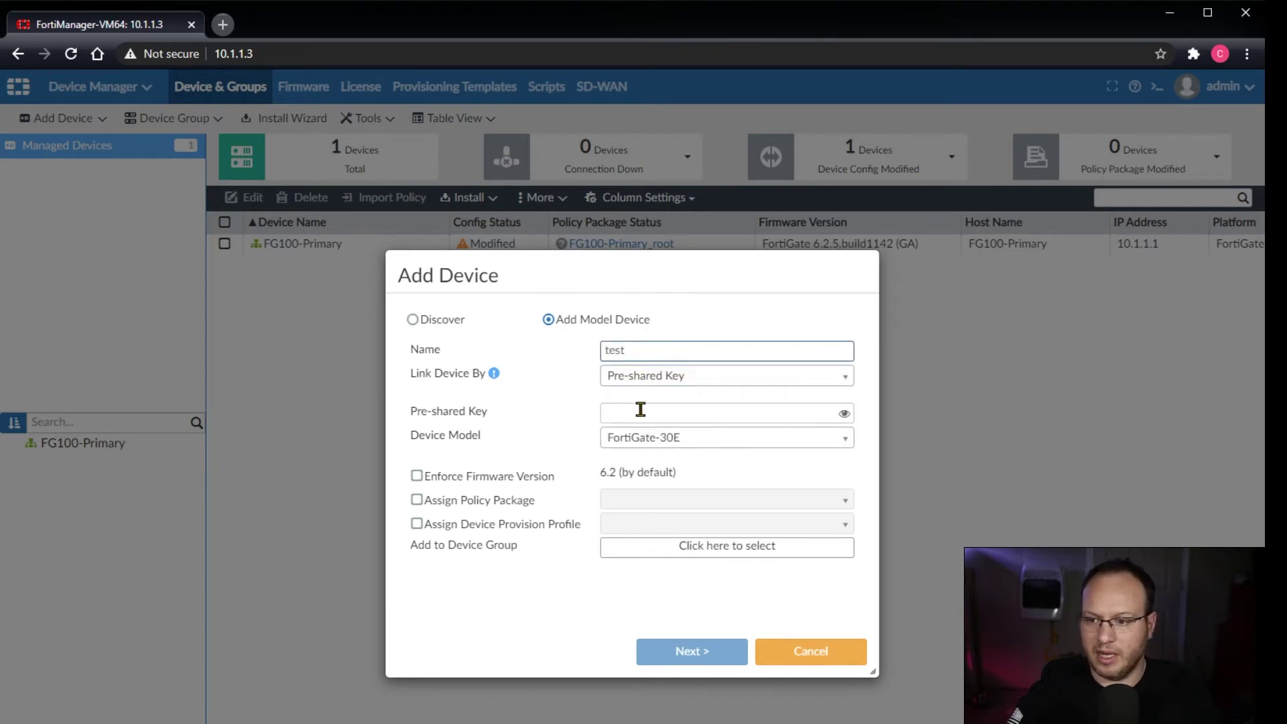
{"action": "left_click", "coordinate": [641, 413]}
{"action": "type", "text": "te"}
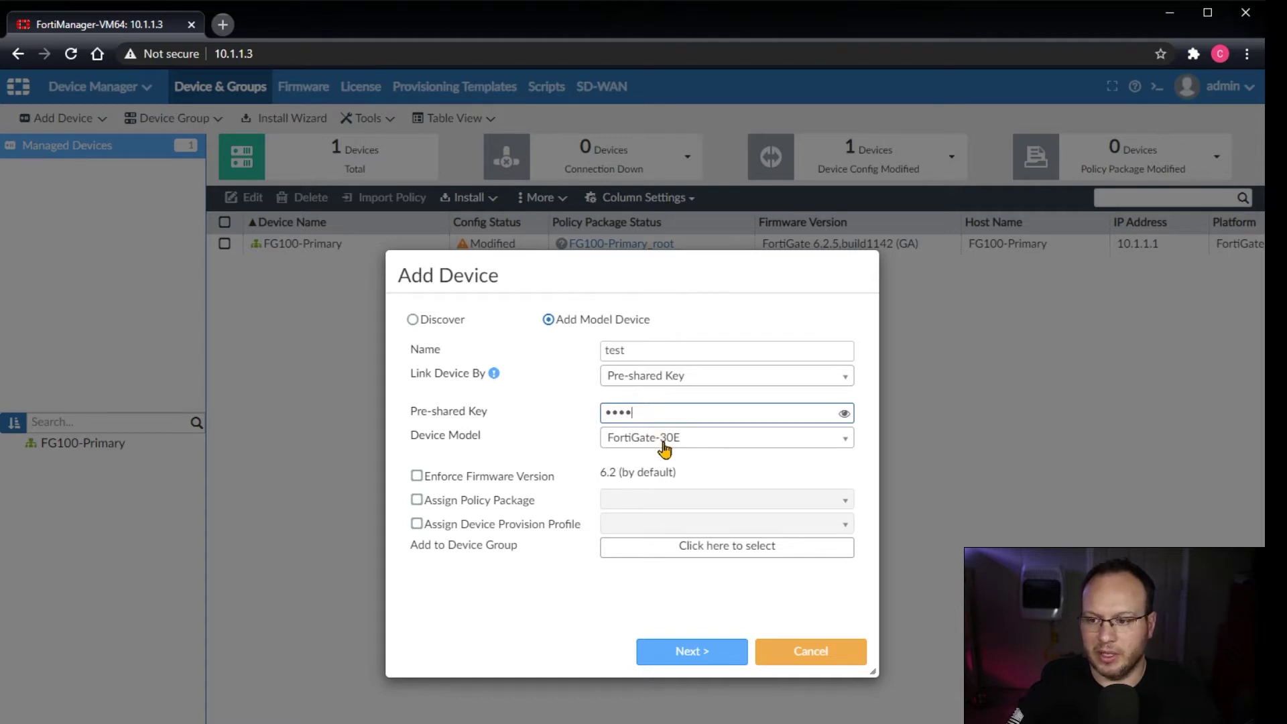
Step: Set the device model to FortiGate-2000E and create the model device 'test'
{"action": "left_click", "coordinate": [689, 439]}
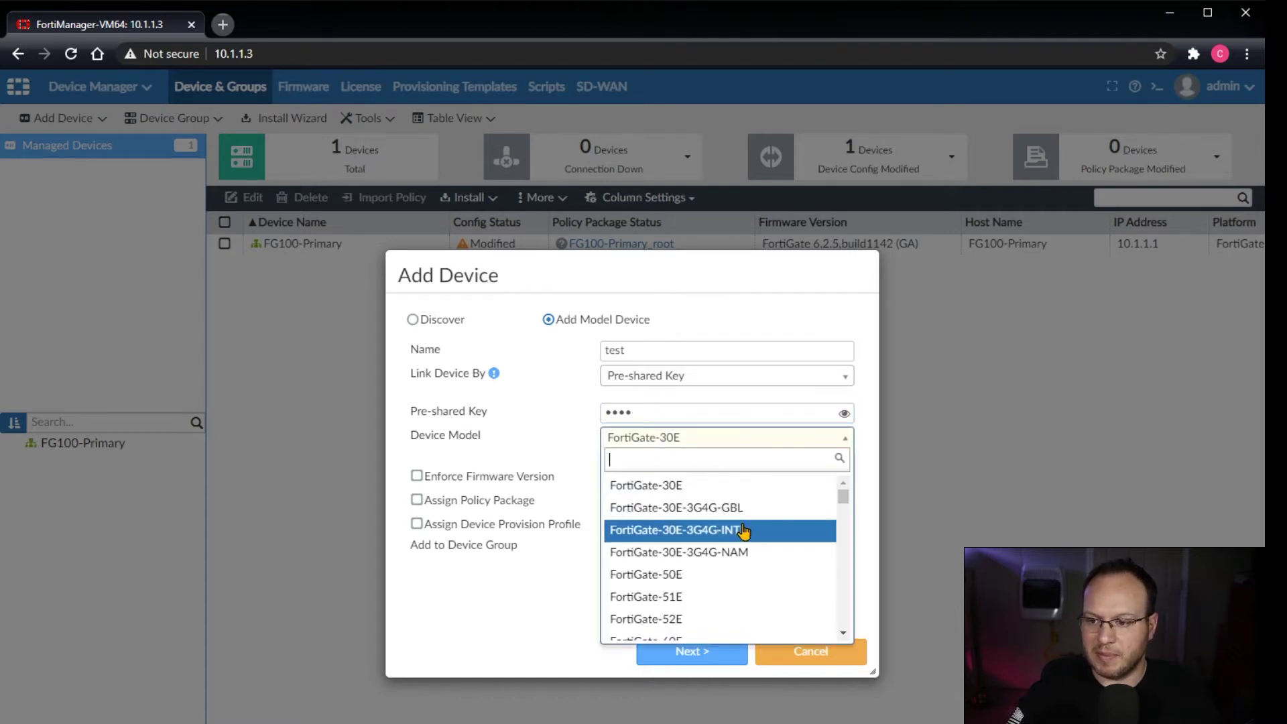
{"action": "scroll", "coordinate": [737, 533], "scroll_direction": "down", "scroll_amount": 5}
{"action": "scroll", "coordinate": [737, 533], "scroll_direction": "down", "scroll_amount": 1}
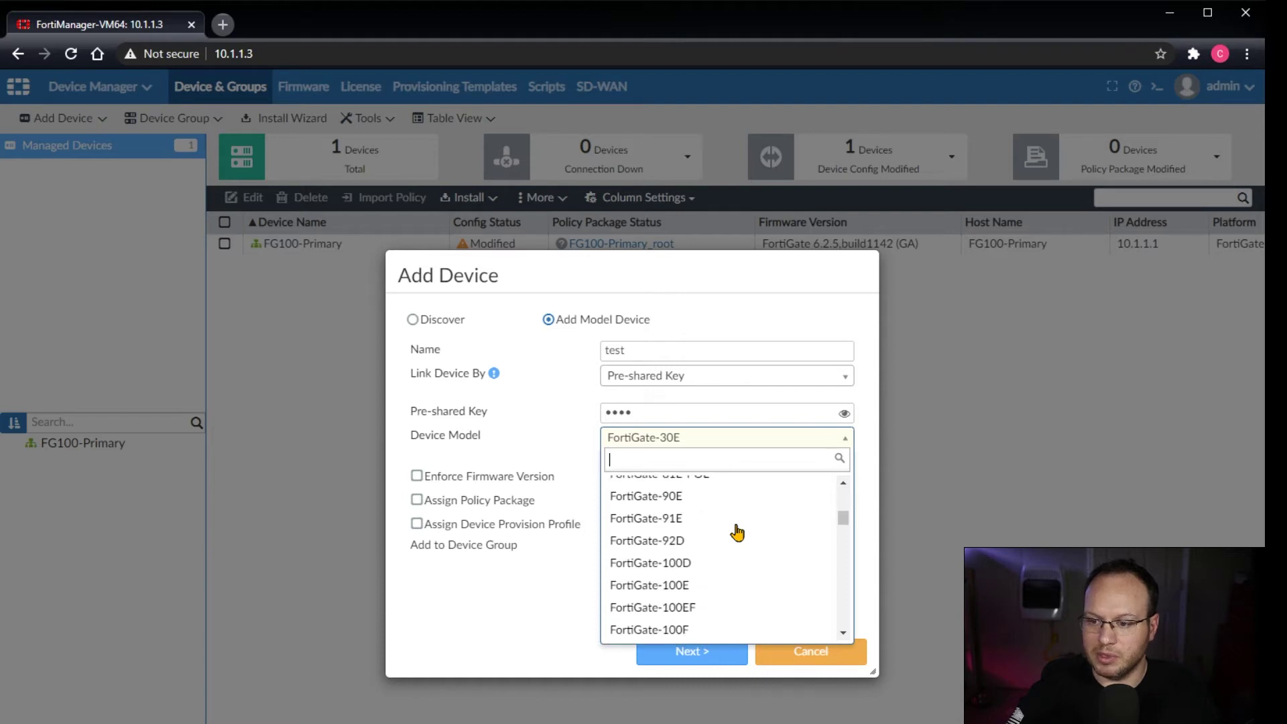
{"action": "scroll", "coordinate": [738, 533], "scroll_direction": "down", "scroll_amount": 1}
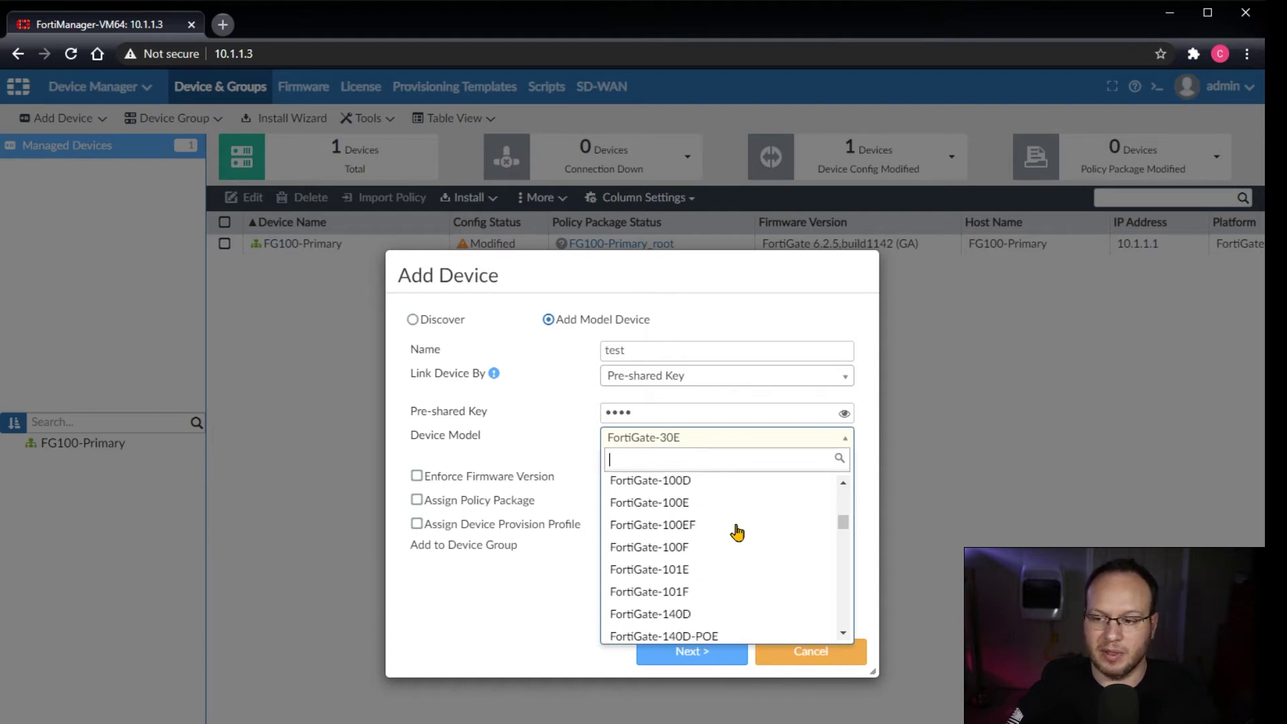
{"action": "scroll", "coordinate": [737, 533], "scroll_direction": "down", "scroll_amount": 6}
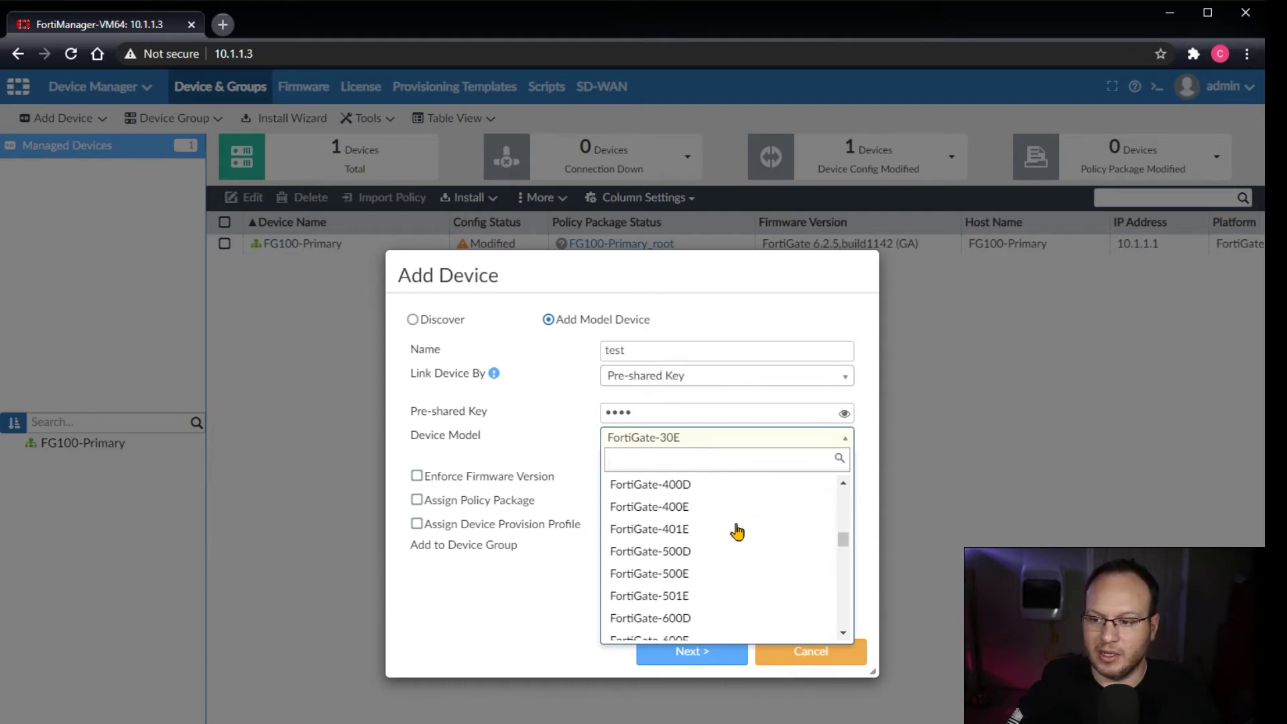
{"action": "scroll", "coordinate": [737, 532], "scroll_direction": "down", "scroll_amount": 2}
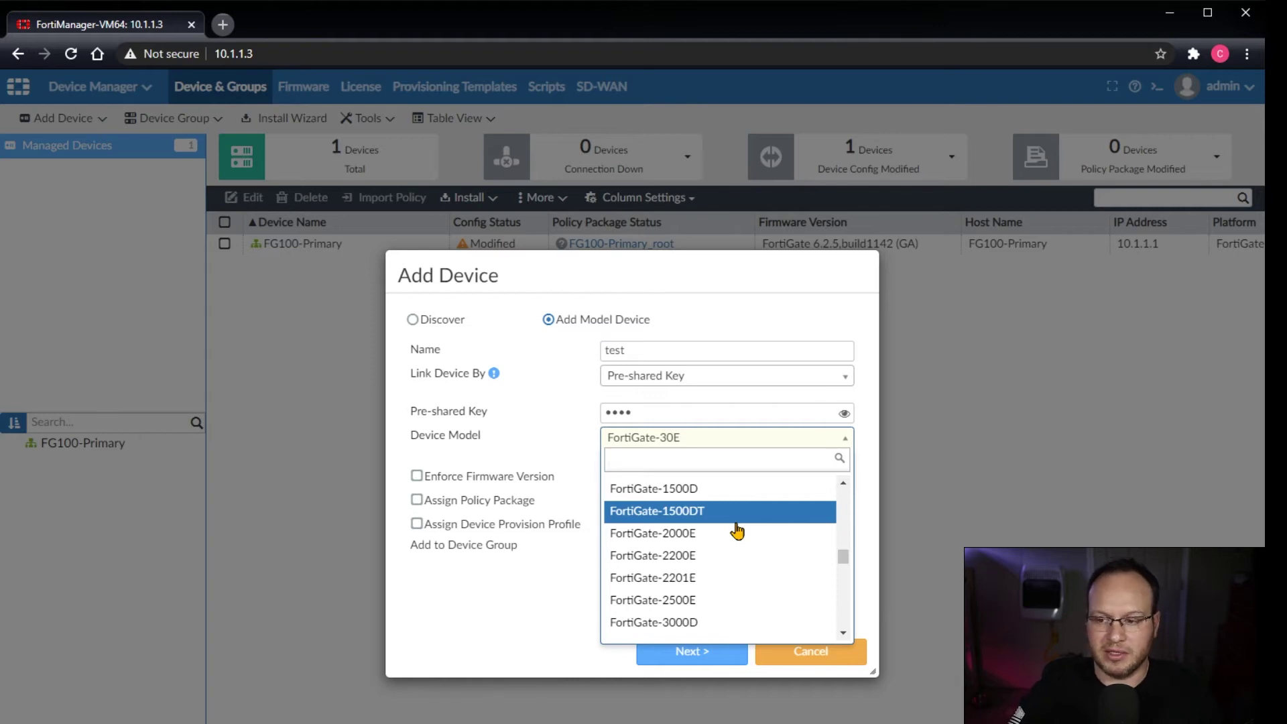
{"action": "left_click", "coordinate": [734, 534]}
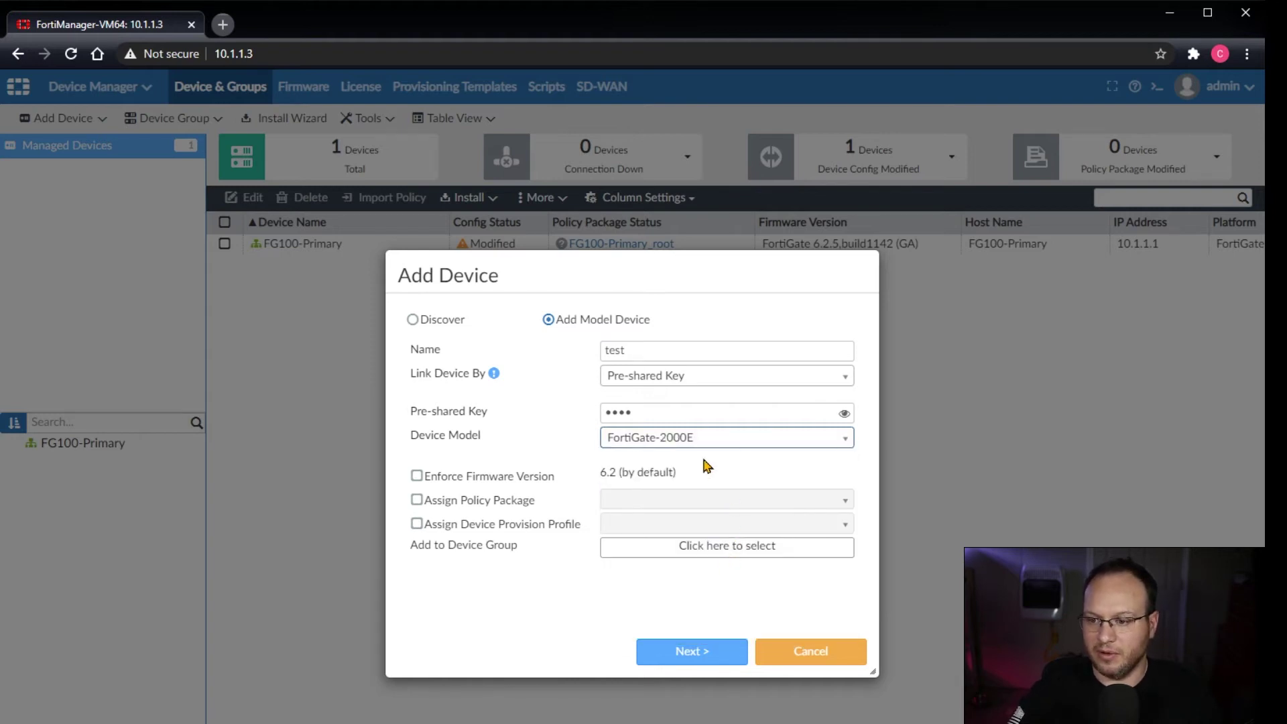
{"action": "left_click", "coordinate": [697, 652]}
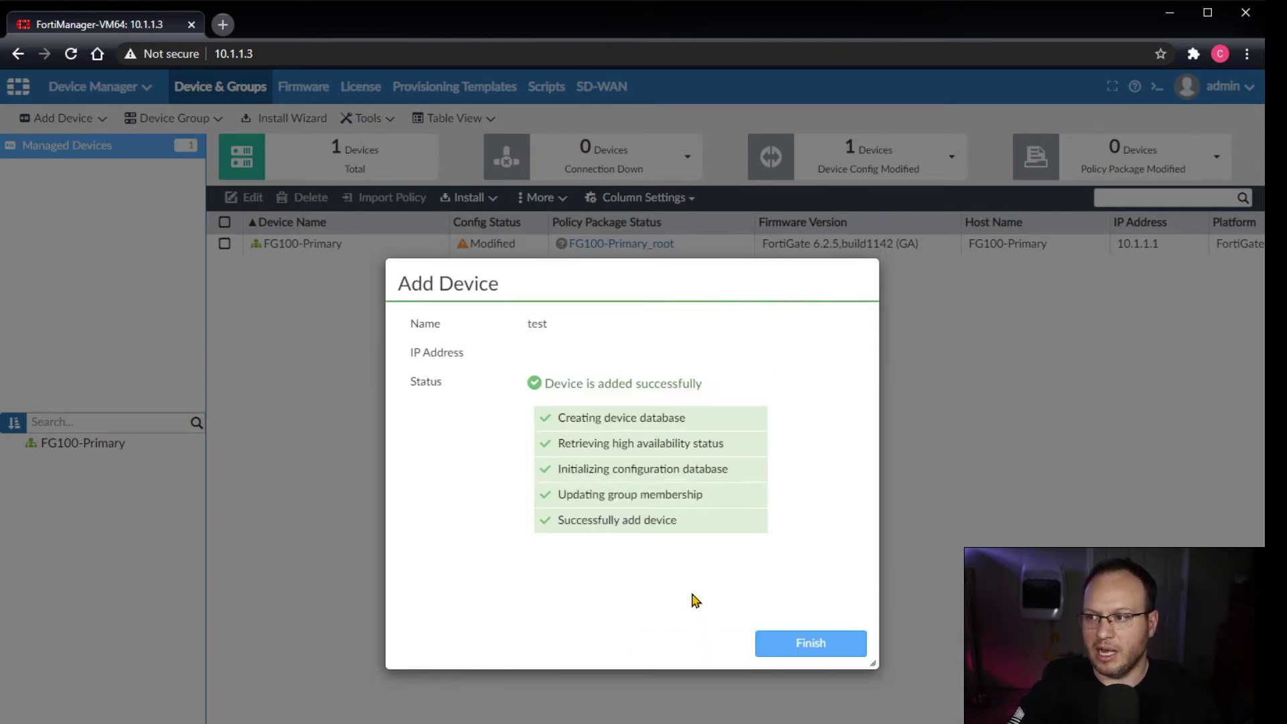
Step: Finish the wizard and open the test device's System Dashboard showing host FortiGate-2000E
{"action": "left_click", "coordinate": [815, 647]}
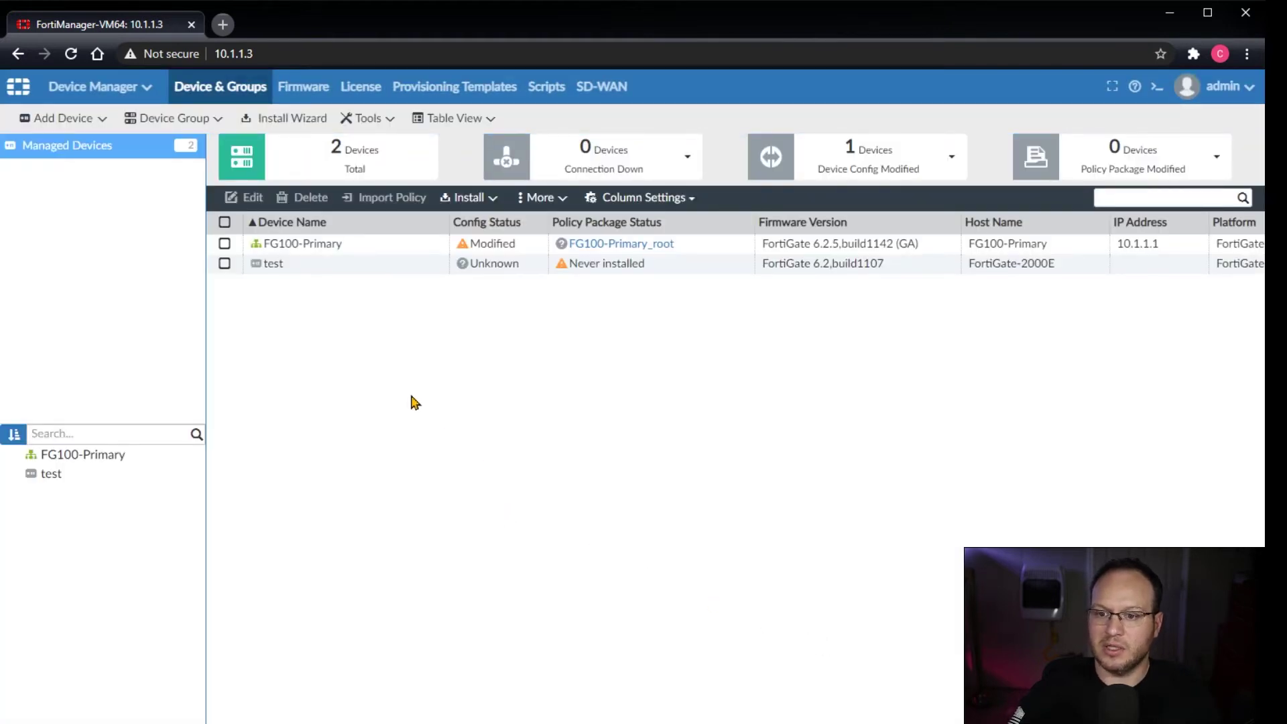
{"action": "left_click", "coordinate": [325, 266]}
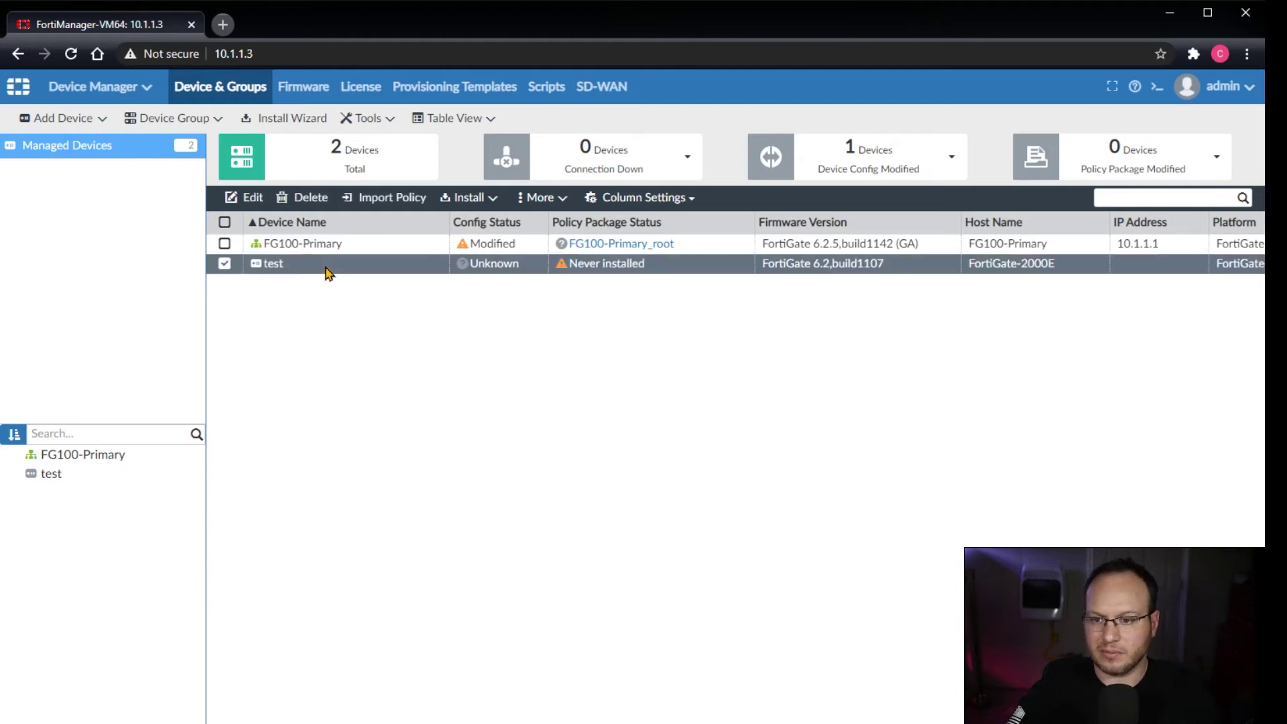
{"action": "left_click", "coordinate": [59, 478]}
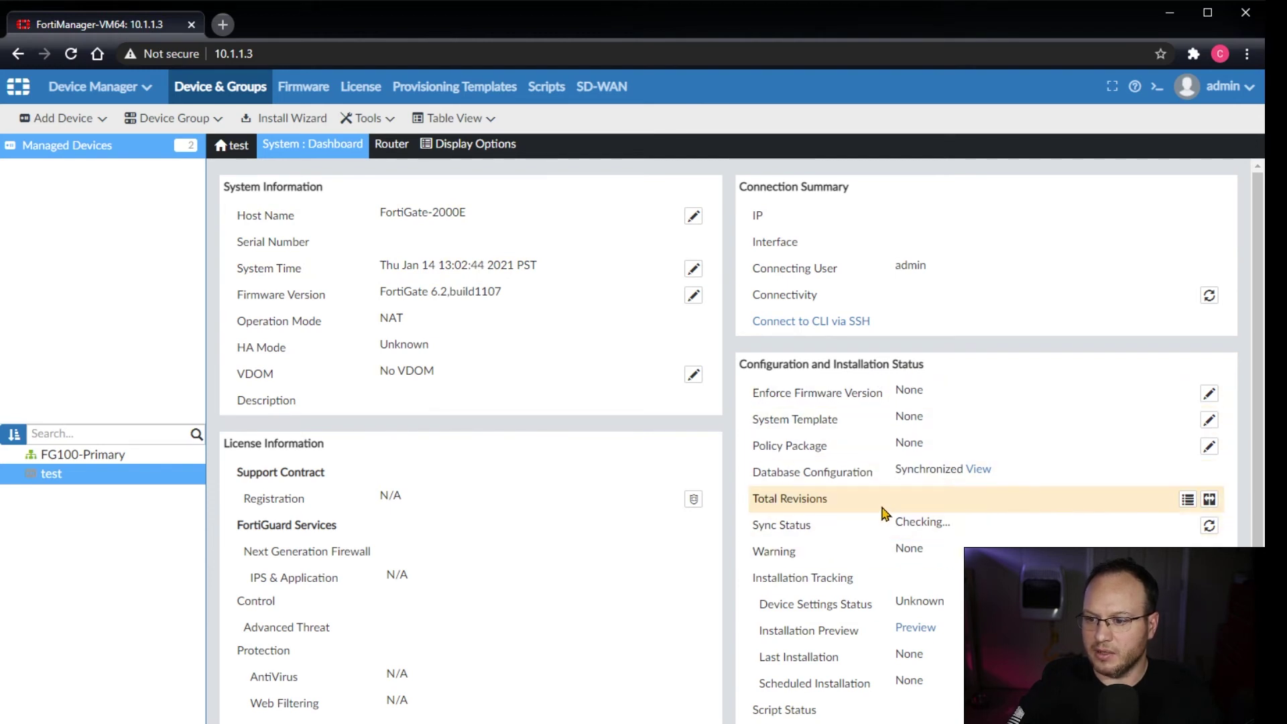
Step: Download the FortiGate-2000E factory default configuration from the device's revision history
{"action": "left_click", "coordinate": [1188, 501]}
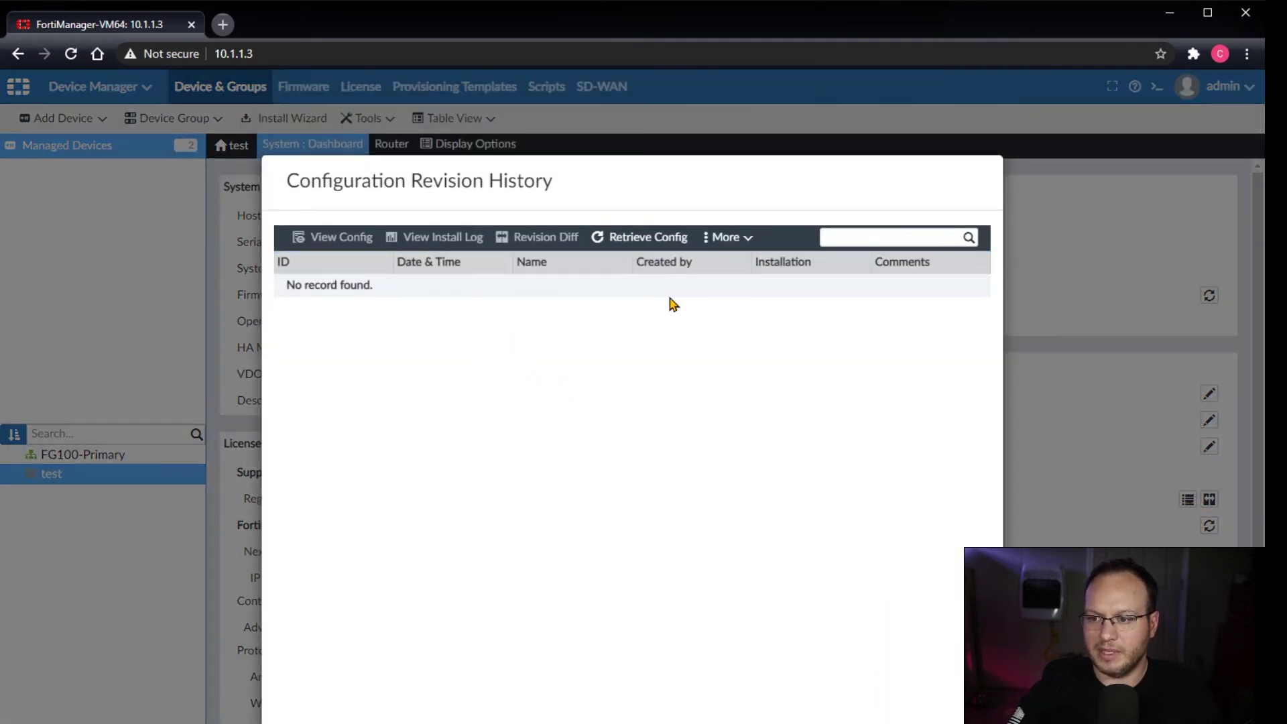
{"action": "left_click", "coordinate": [744, 241]}
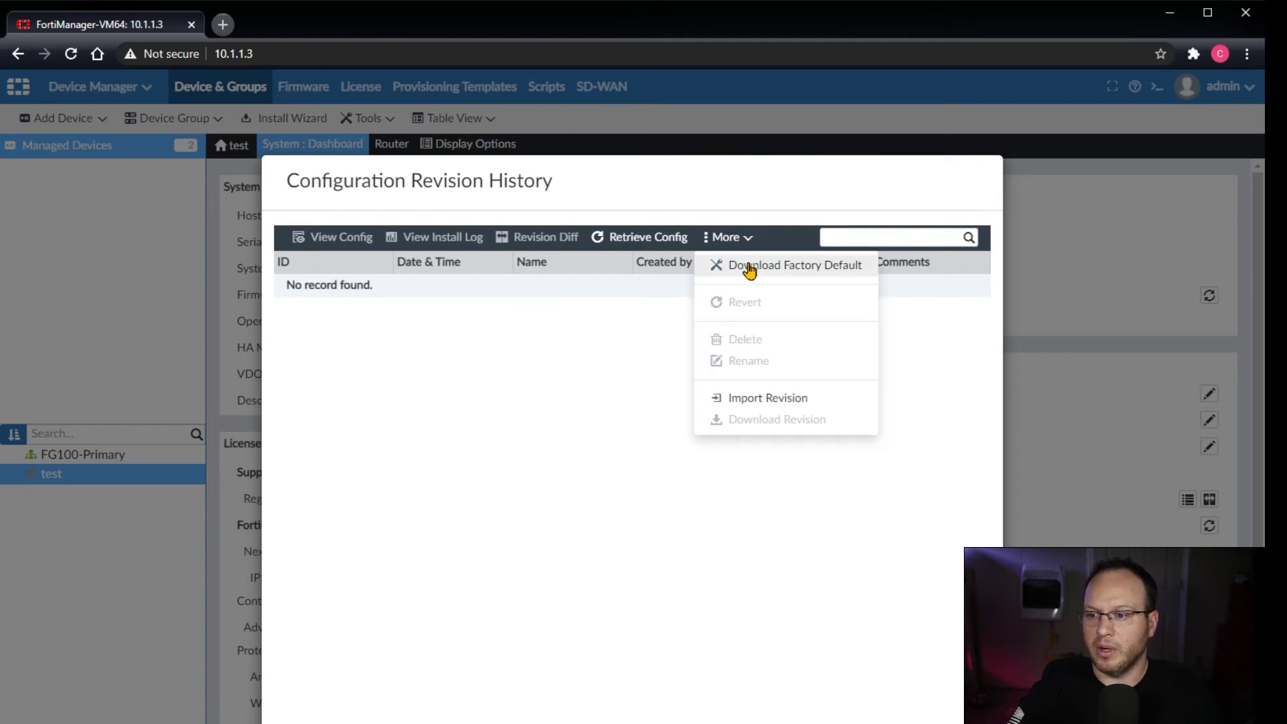
{"action": "left_click", "coordinate": [813, 272]}
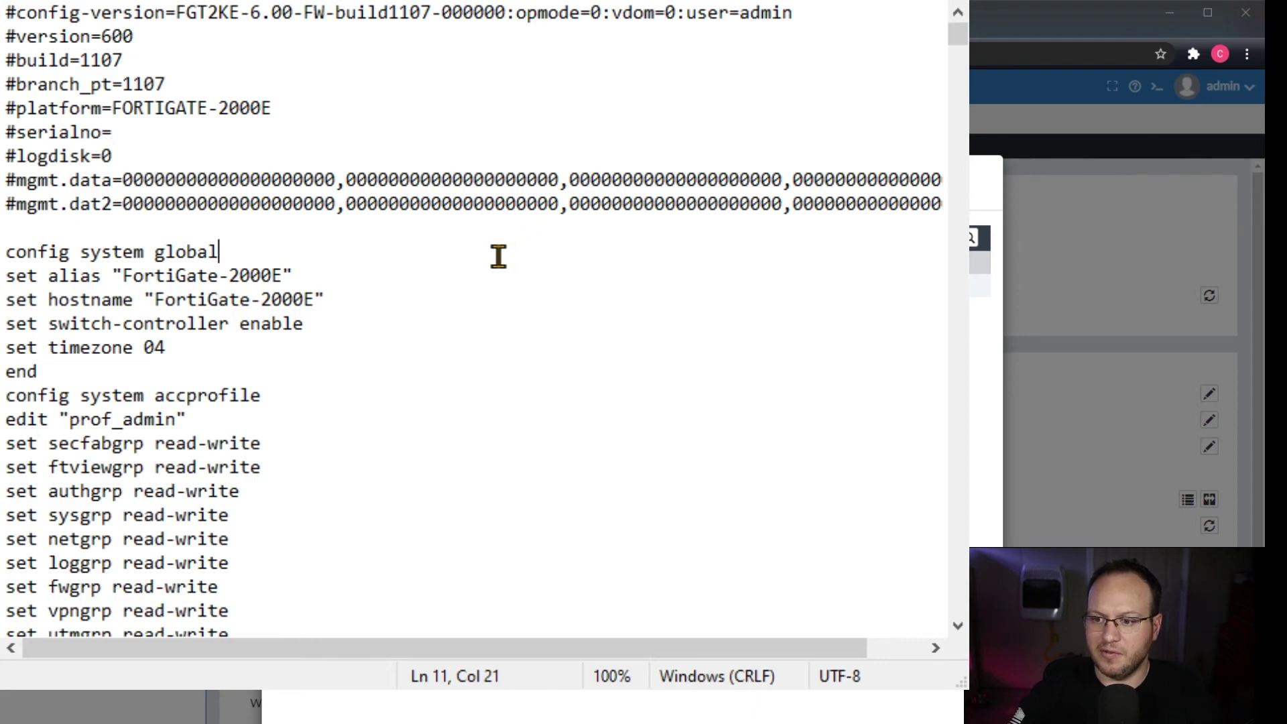
{"action": "scroll", "coordinate": [496, 256], "scroll_direction": "down", "scroll_amount": 11}
{"action": "scroll", "coordinate": [497, 256], "scroll_direction": "down", "scroll_amount": 8}
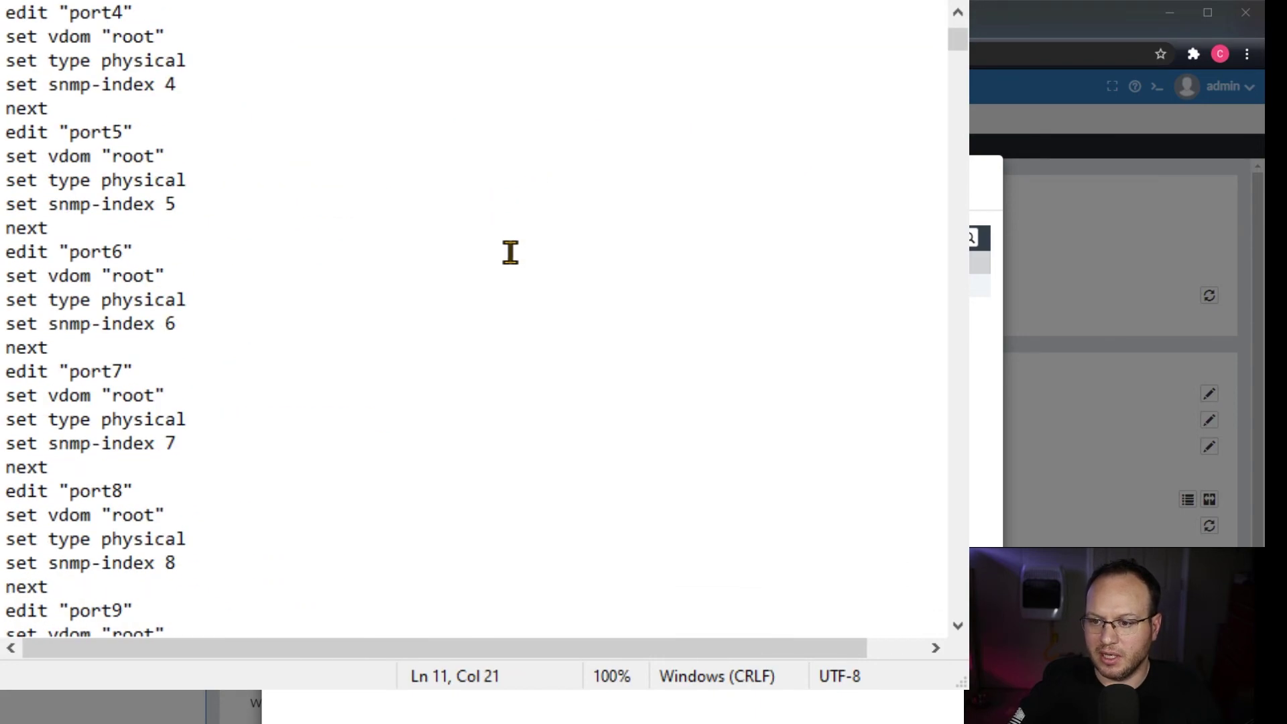
{"action": "left_click_drag", "start_coordinate": [960, 46], "coordinate": [957, 201]}
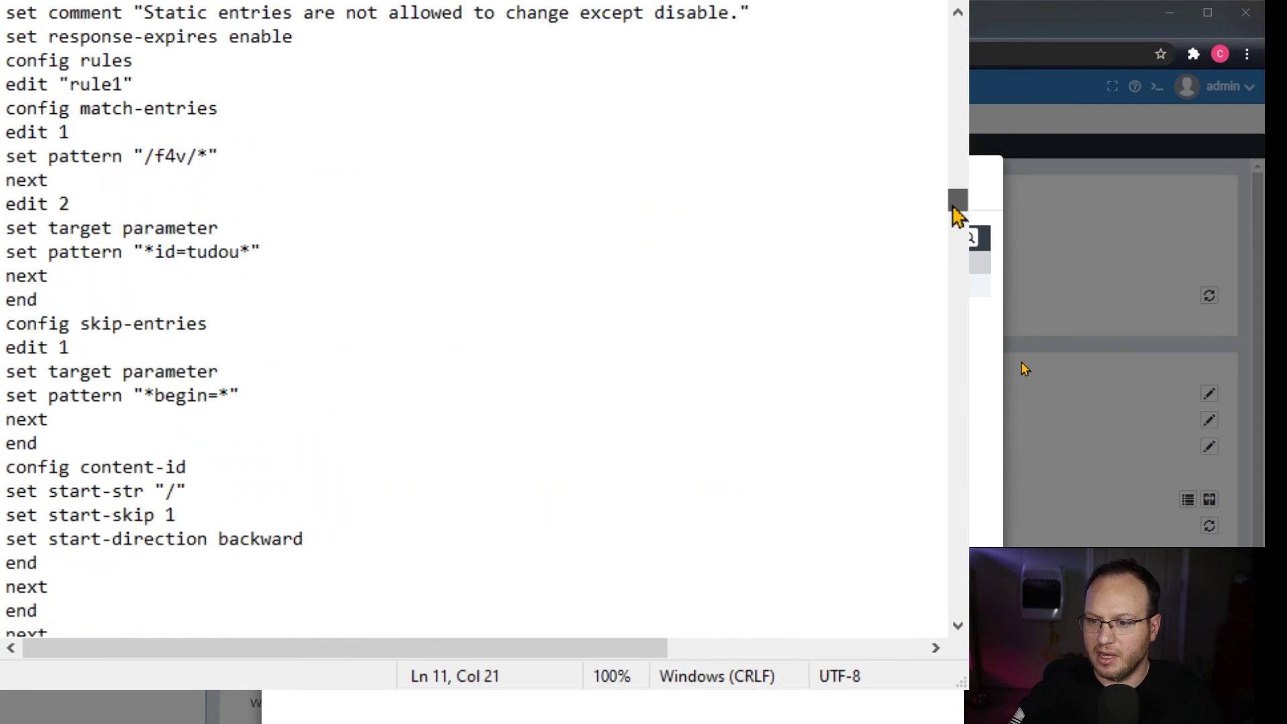